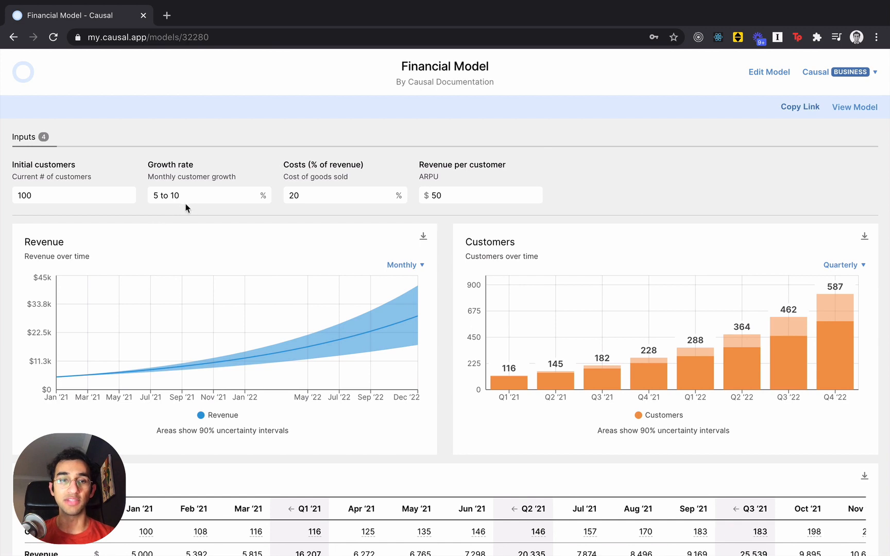
Set the monthly customer growth rate of the Financial Model to 10 to 20%.
triple_click(190, 195)
text(10 to 20)
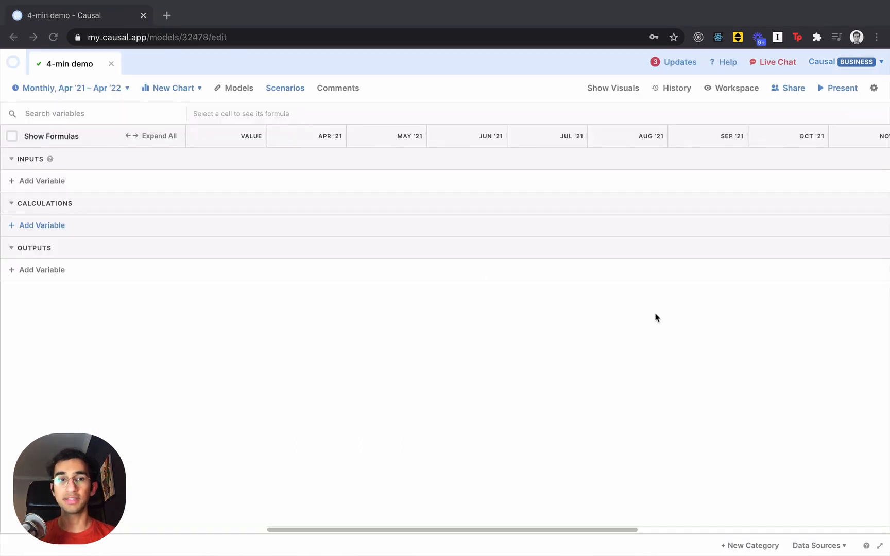
Add an input variable named "Initial customers" with the value 100 in the 4-min demo model.
click(468, 384)
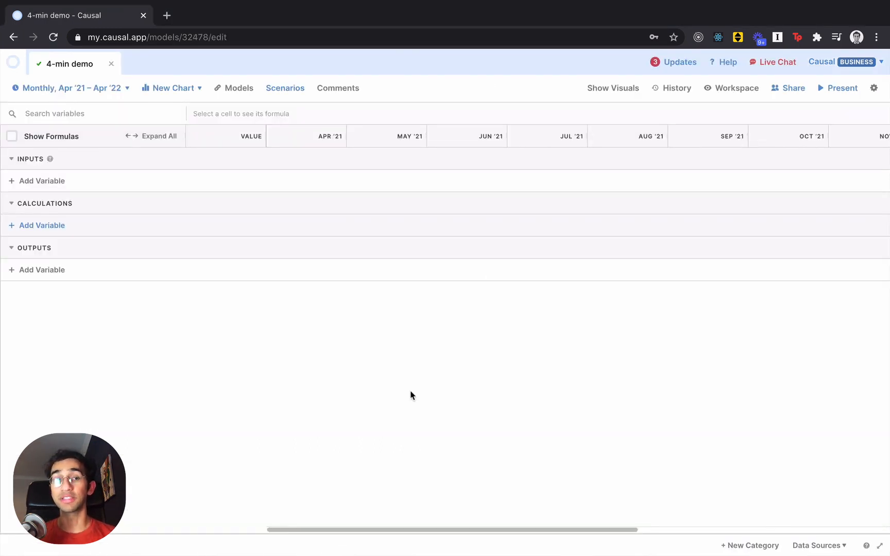
click(43, 183)
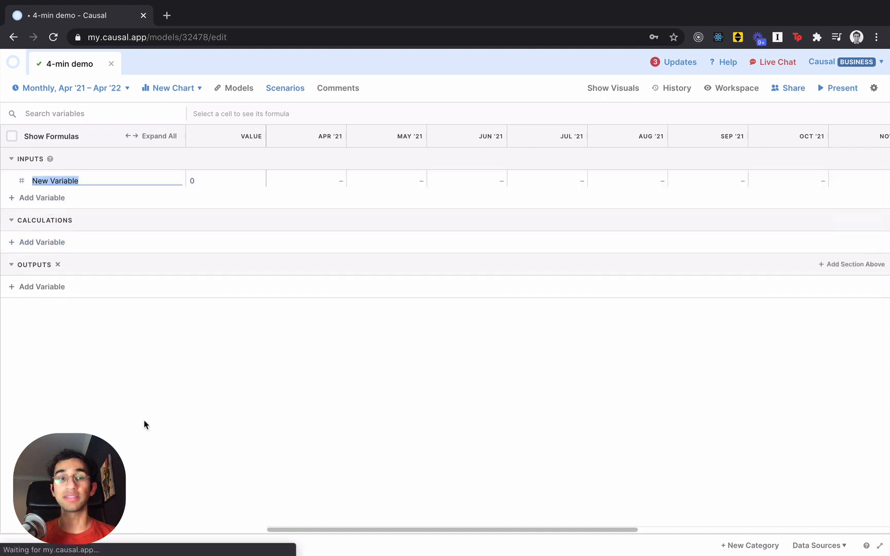
key(BackSpace)
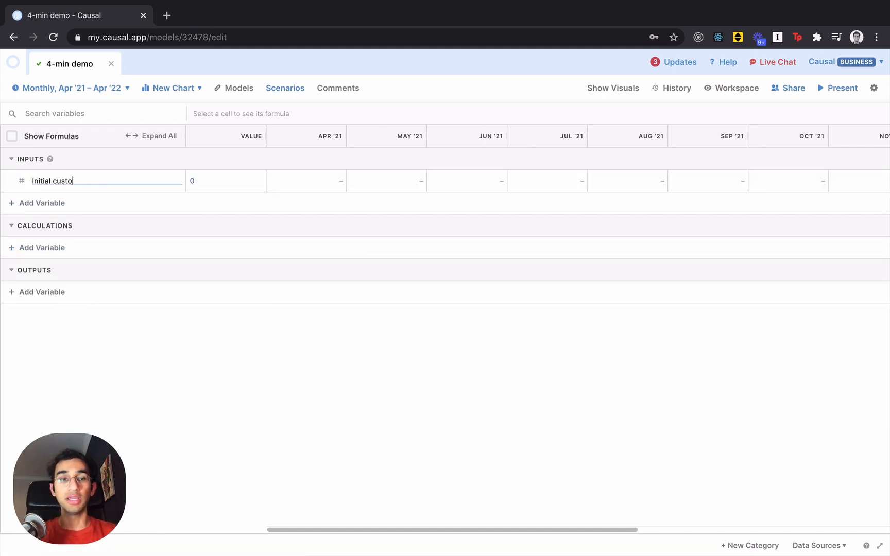
key(Return)
text(100)
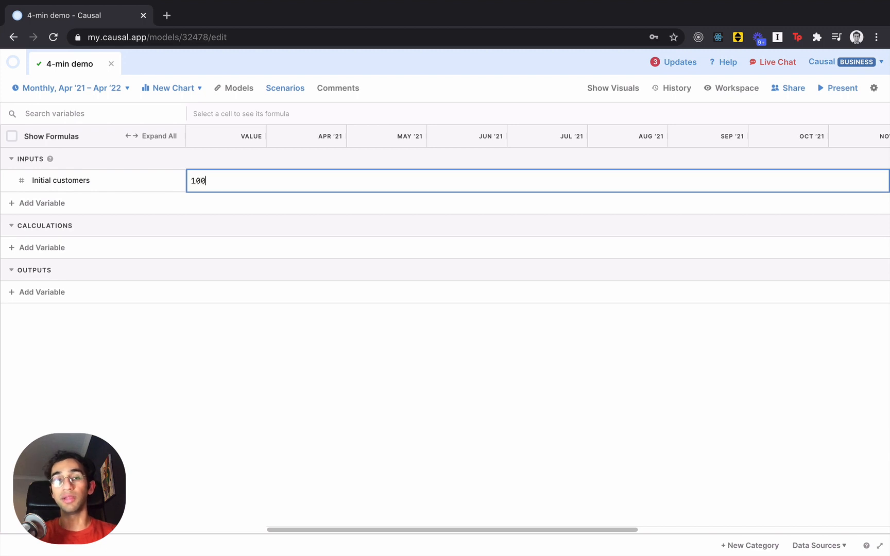
key(Return)
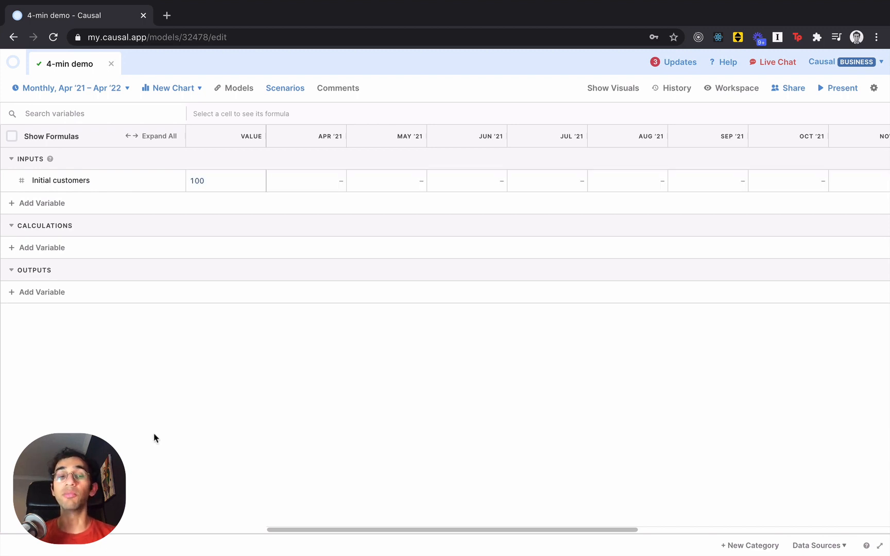
Add an input variable named "Growth rate" with the uncertain range 5% to 10%.
click(50, 204)
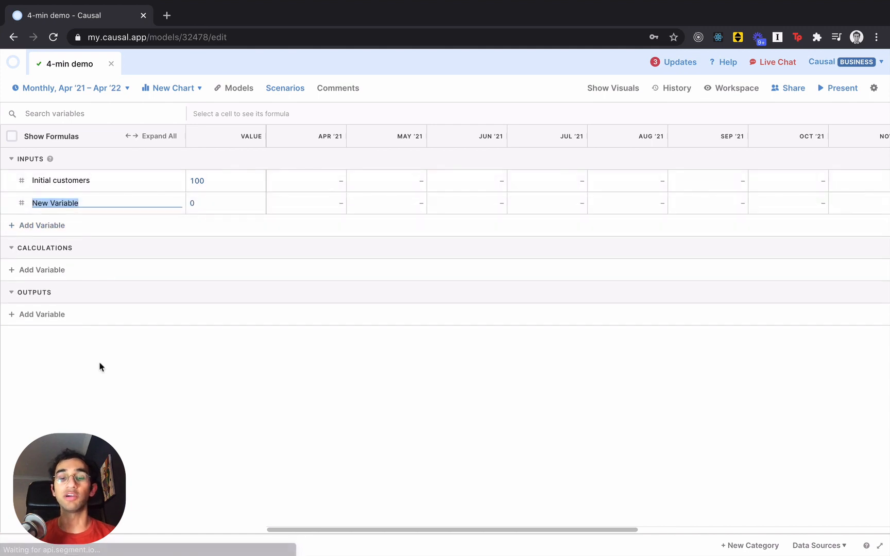
text(Growth rate)
key(Return)
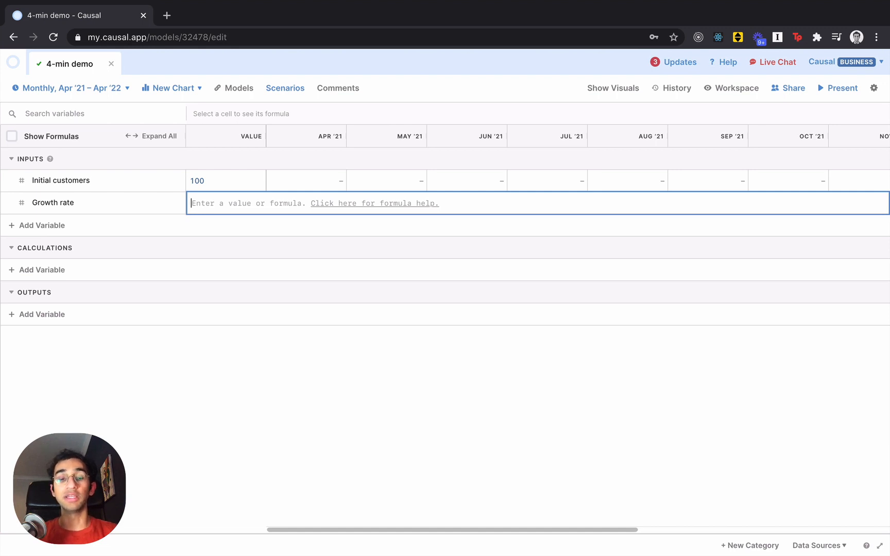
text(5% to 10%)
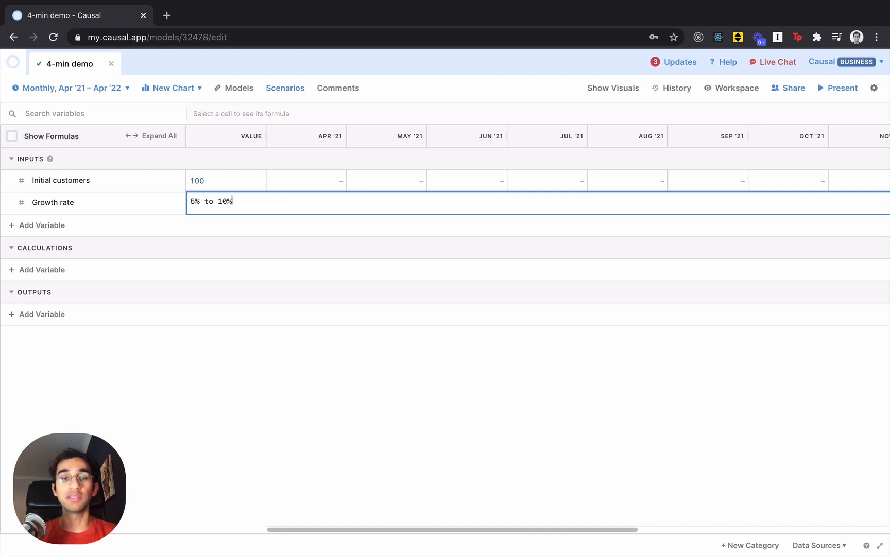
key(Return)
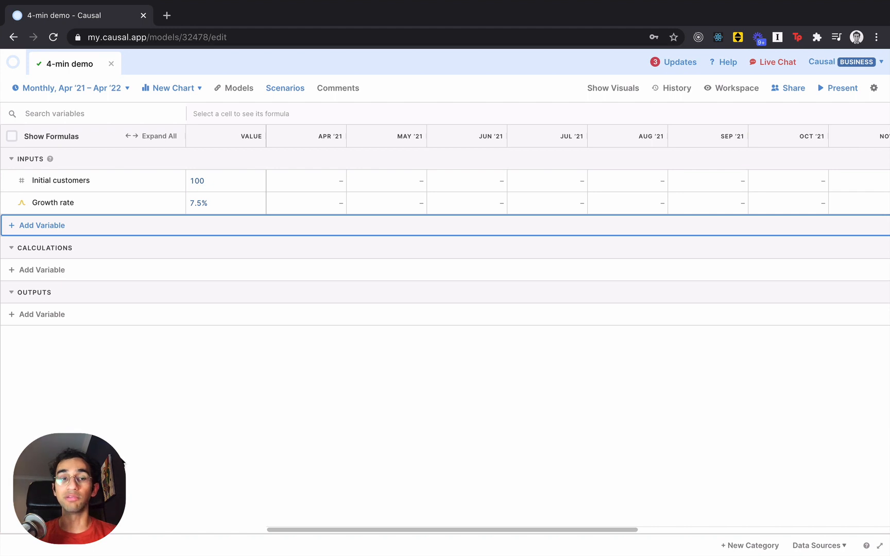
Add an input variable named "Revenue per customer" with the value $50.
click(56, 227)
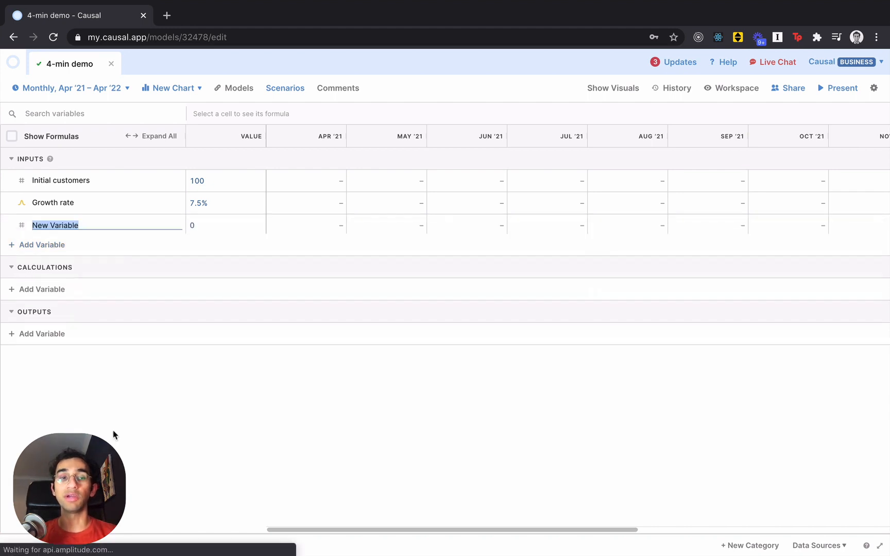
text(Revenue per customer)
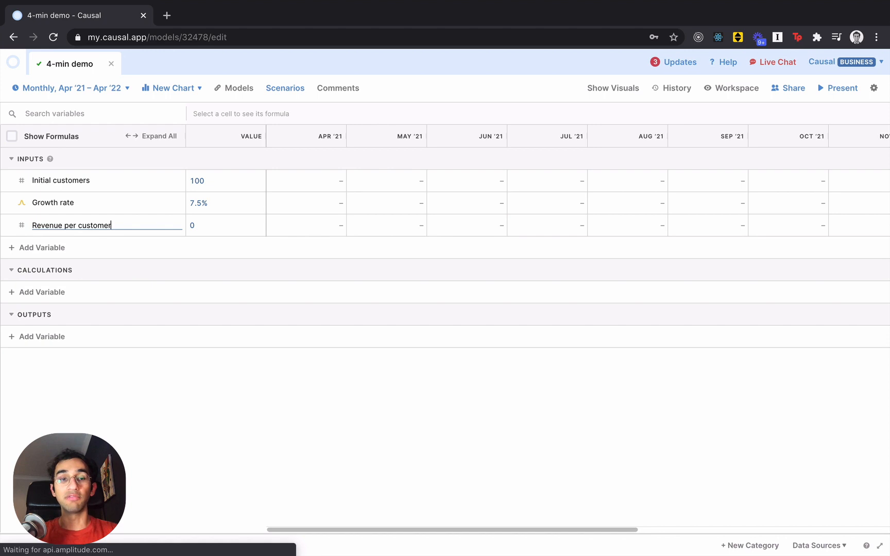
key(Tab)
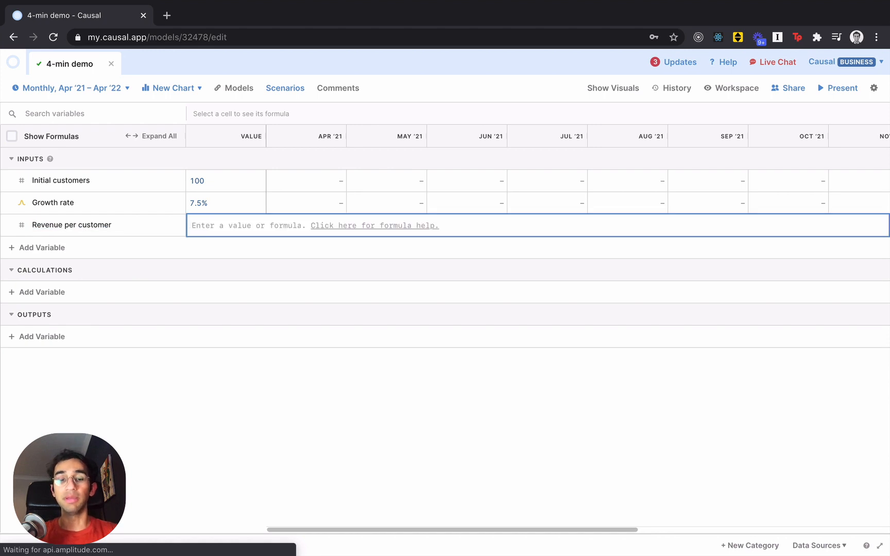
text($50)
key(Return)
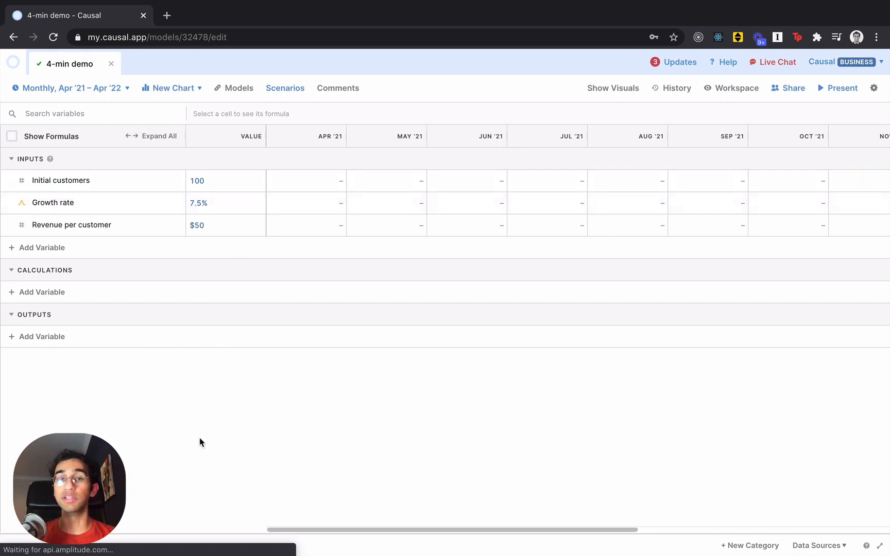
Add a "Customers" variable under Calculations with the formula previous Customers * (1 + Growth rate).
click(53, 296)
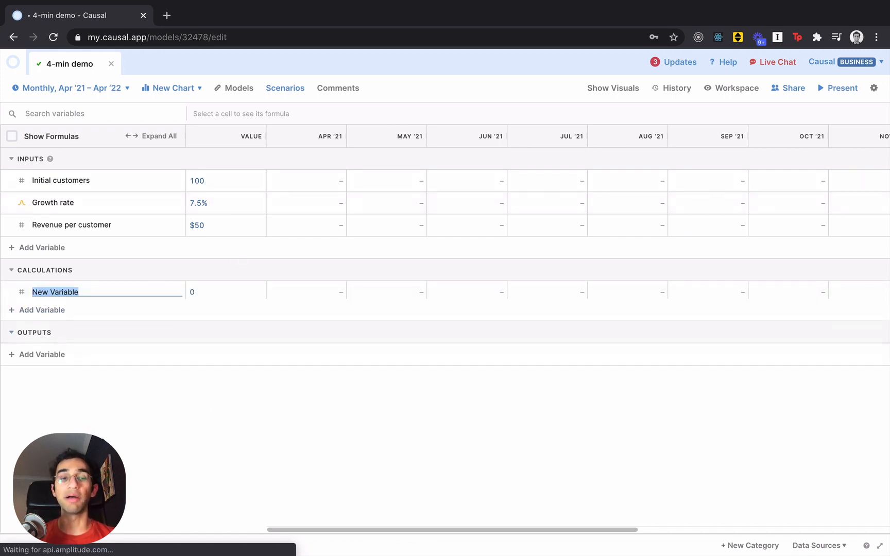
text(c)
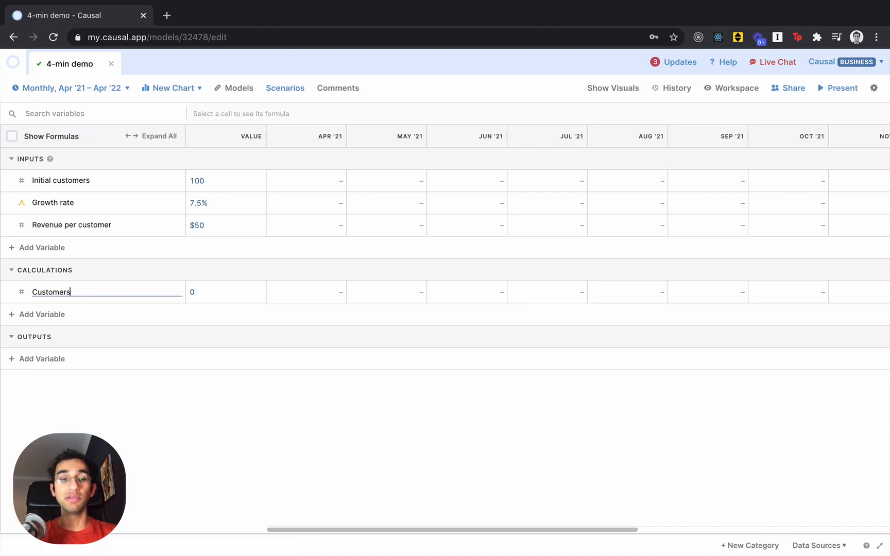
text(ustomers)
key(Return)
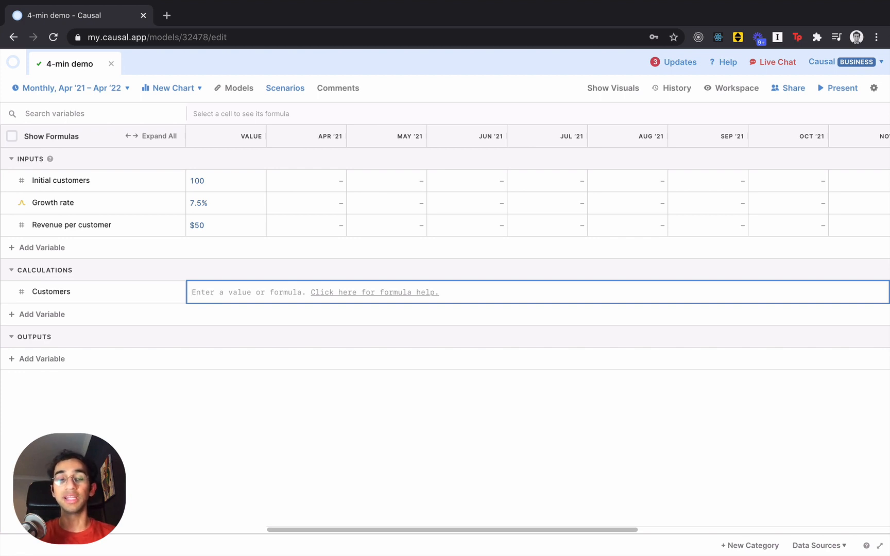
text(prev)
key(Return)
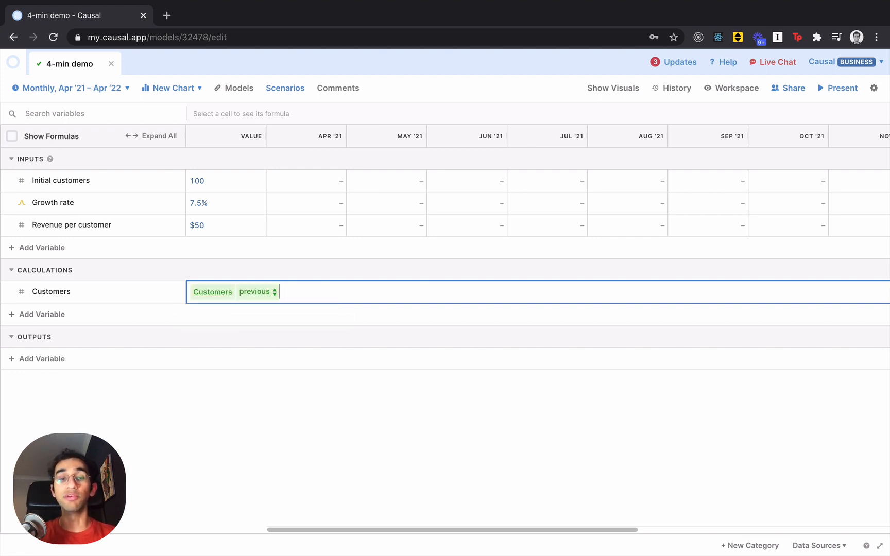
text(*)
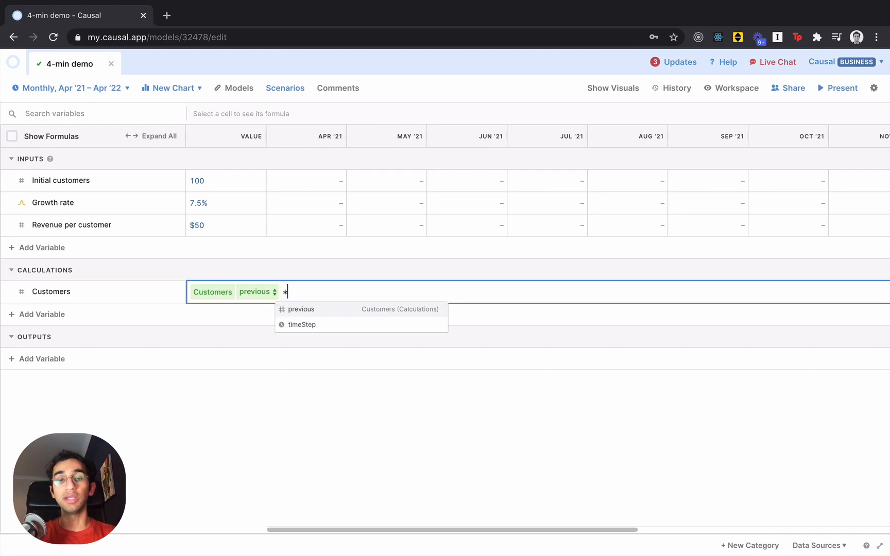
text( (1 + gro)
key(Return)
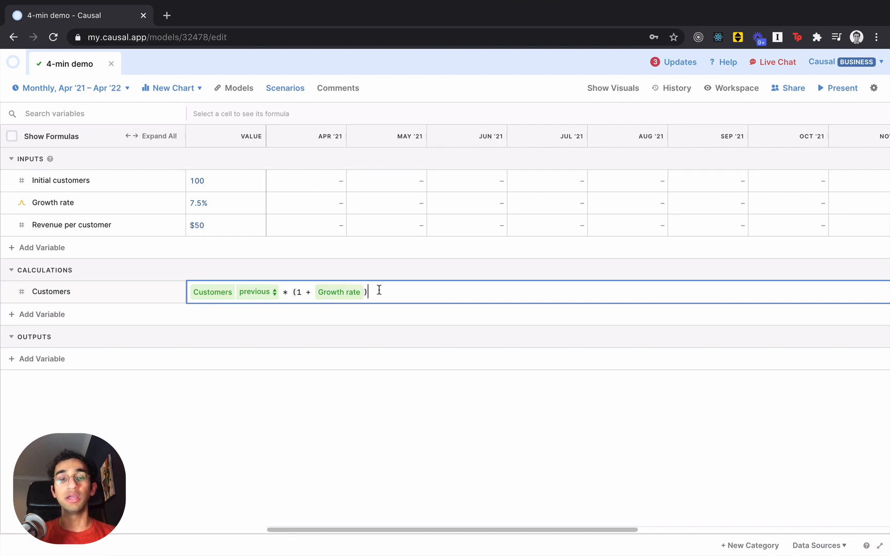
key(Return)
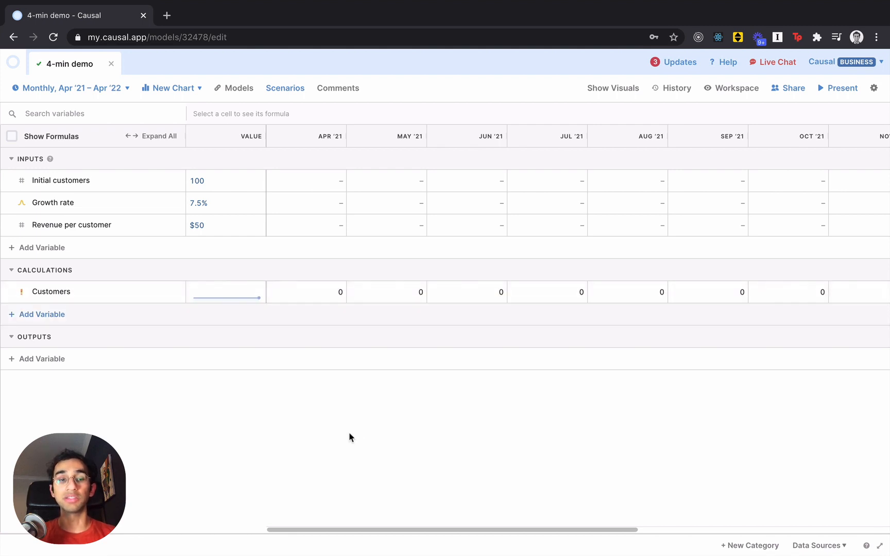
Set the Apr '21 value of Customers to the Initial customers variable.
click(315, 294)
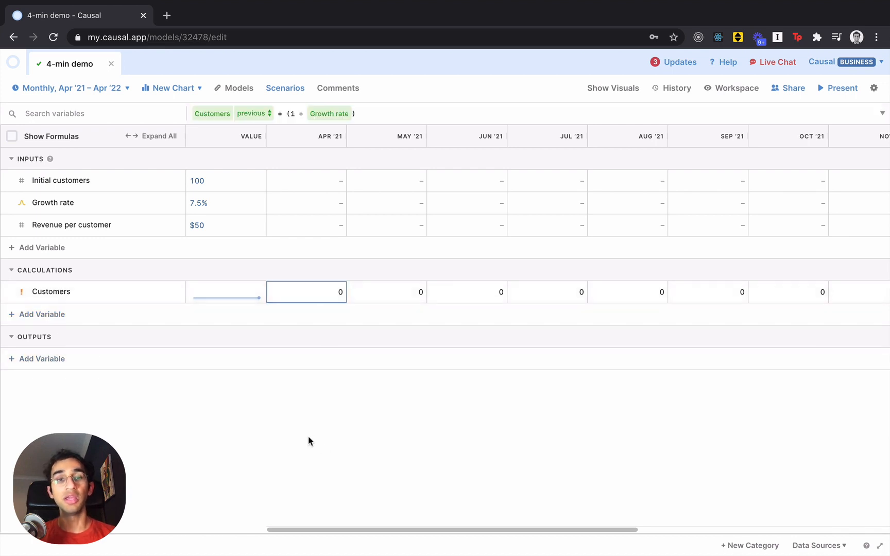
text(ini)
key(Return)
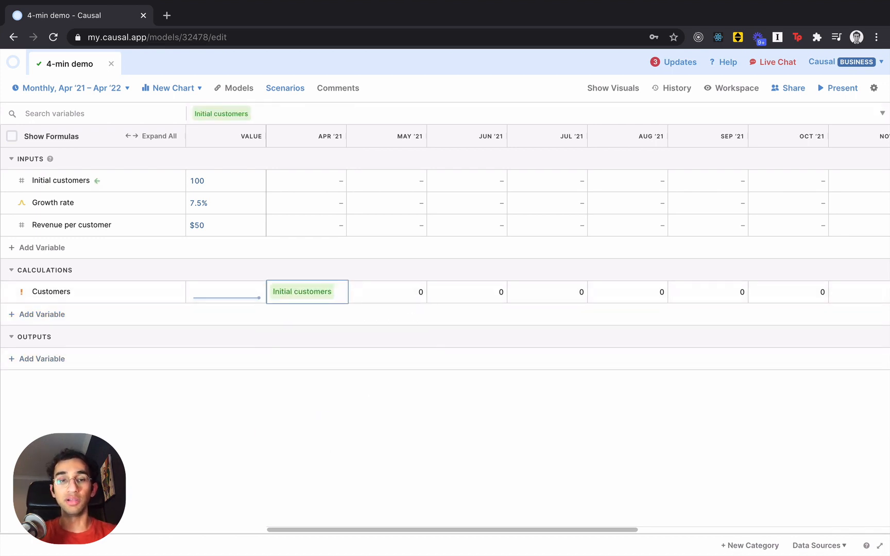
key(Return)
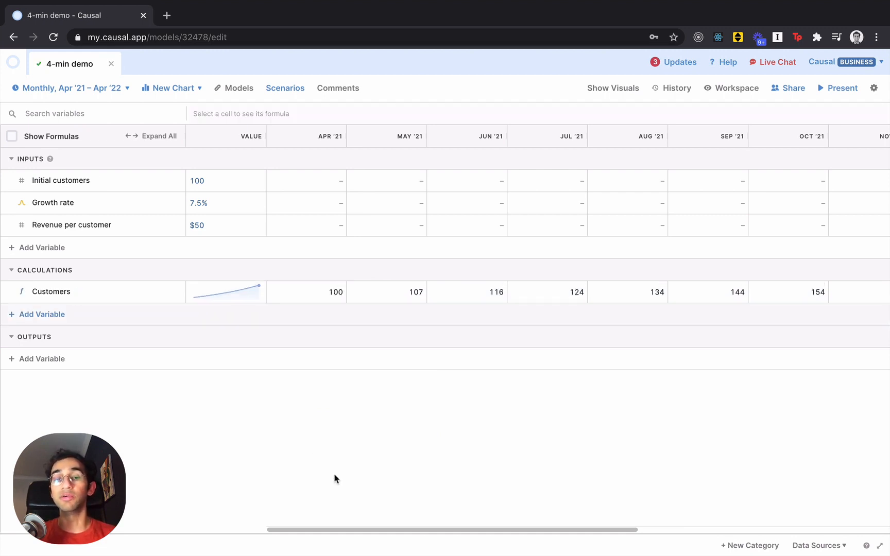
Add a "Revenue" variable under Calculations with the formula current Customers * Revenue per customer.
scroll(530, 296, right, 5)
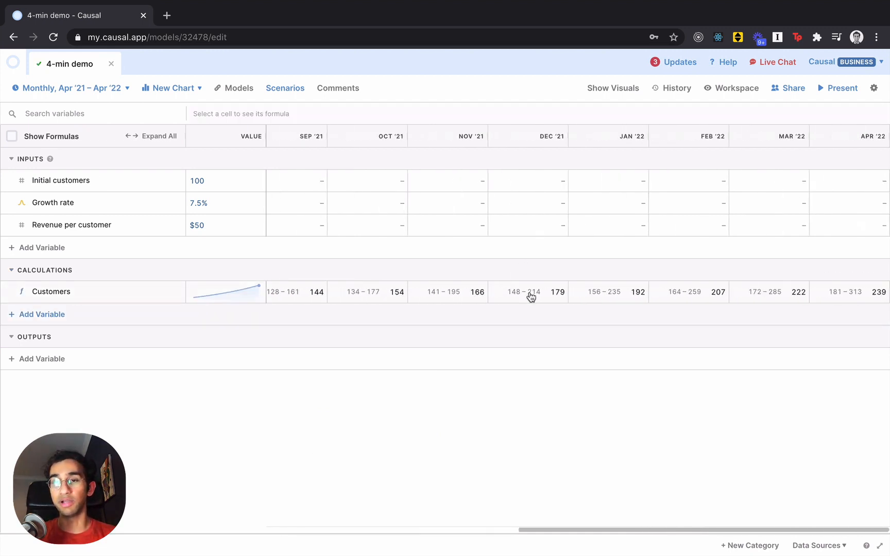
scroll(531, 296, left, 5)
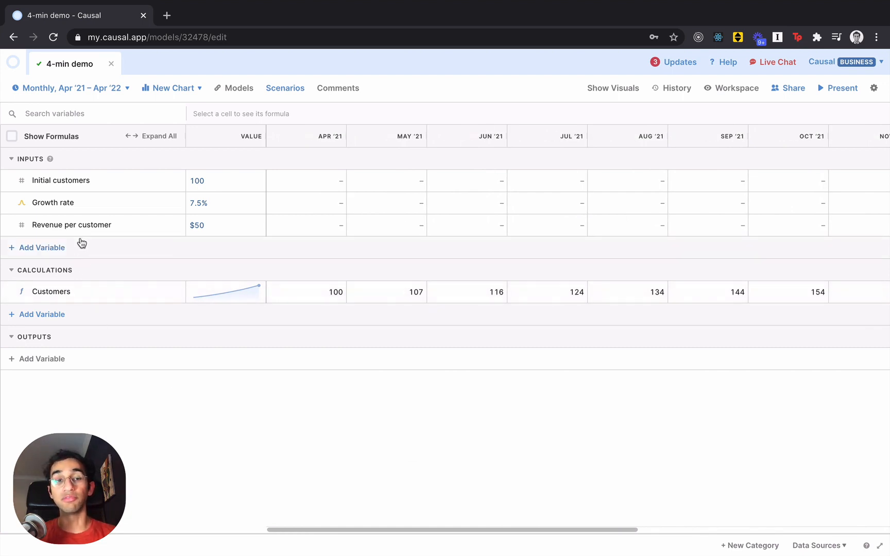
click(58, 316)
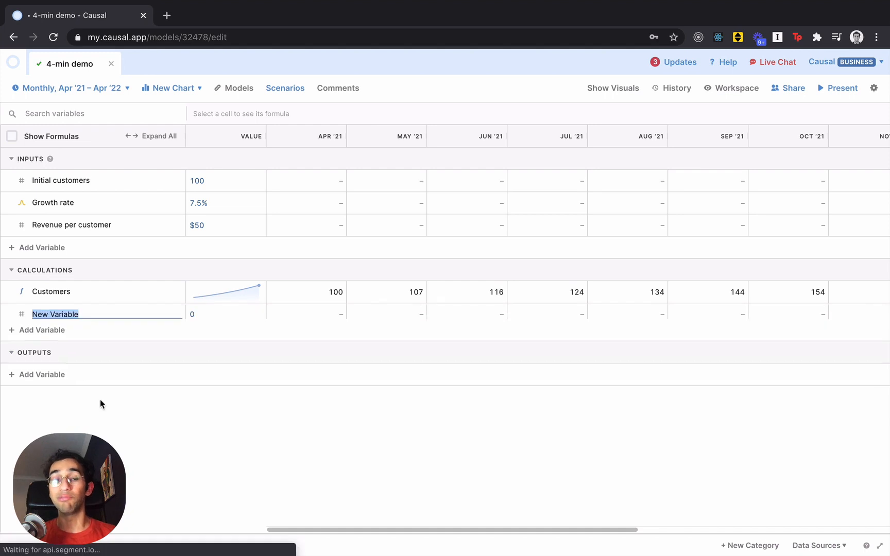
text(Revenue)
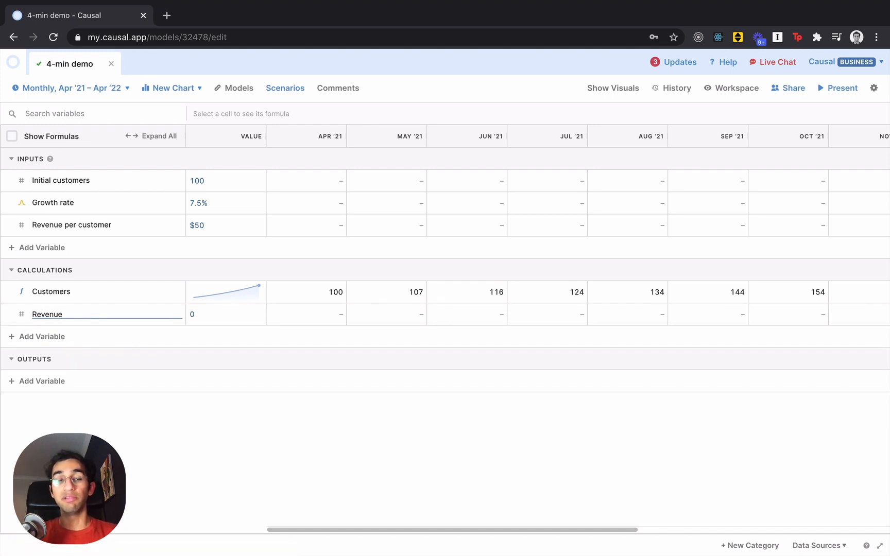
key(Return)
text(cus)
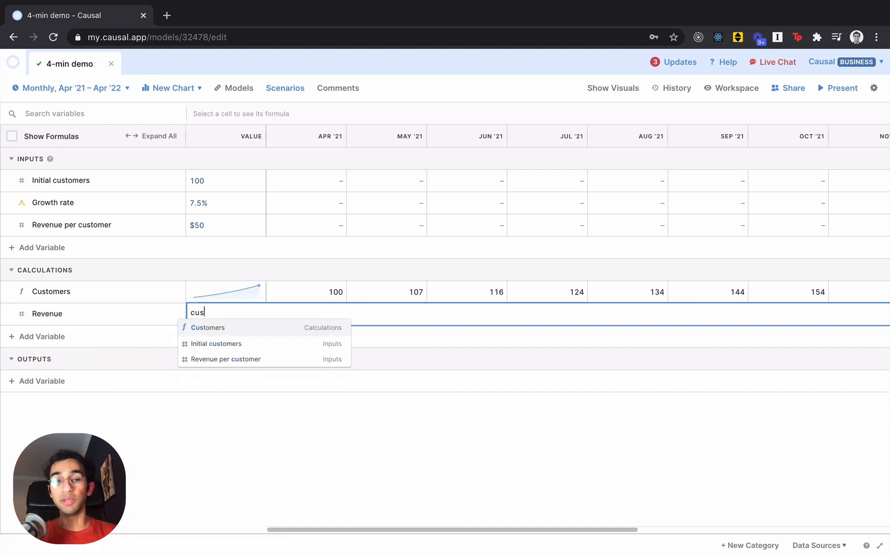
key(Return)
text(* reven)
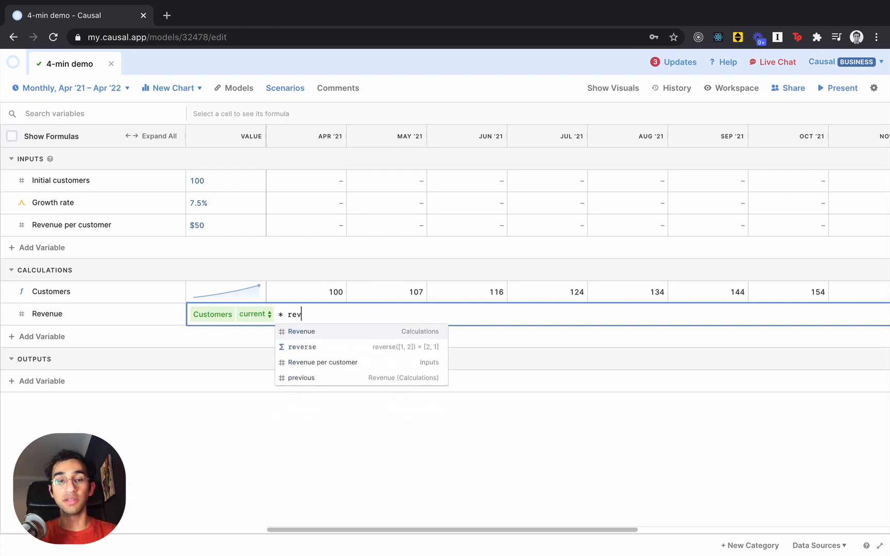
key(Down)
key(Return)
key(Return)
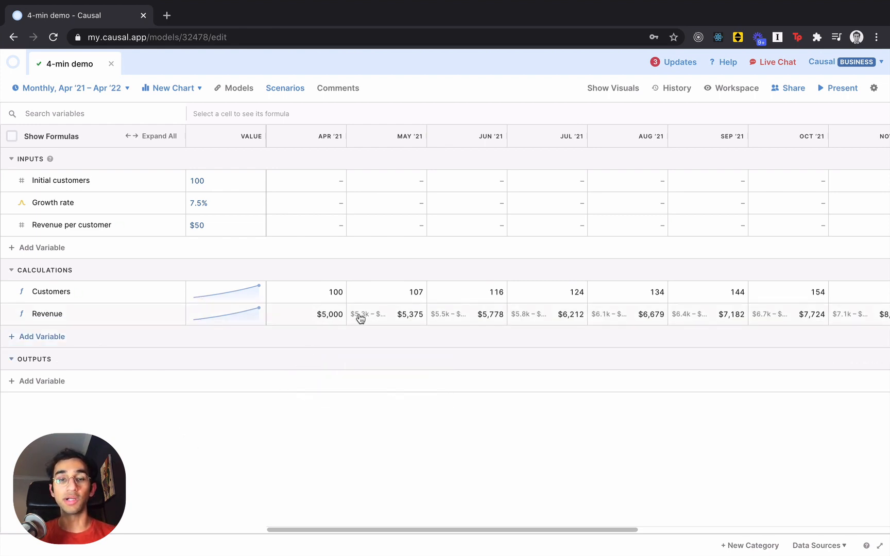
Add an input variable named "Profit margin" with the value 25%.
scroll(361, 318, right, 10)
scroll(357, 318, left, 10)
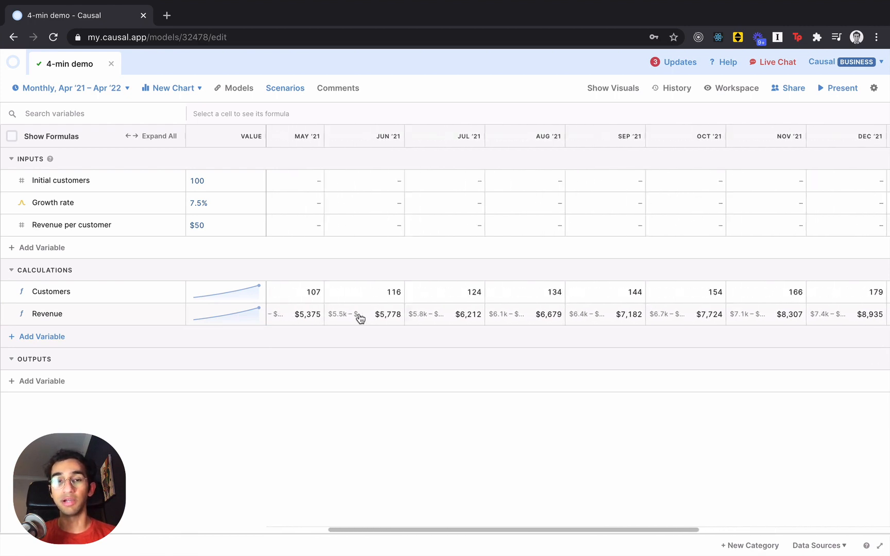
click(34, 255)
text(Profit m)
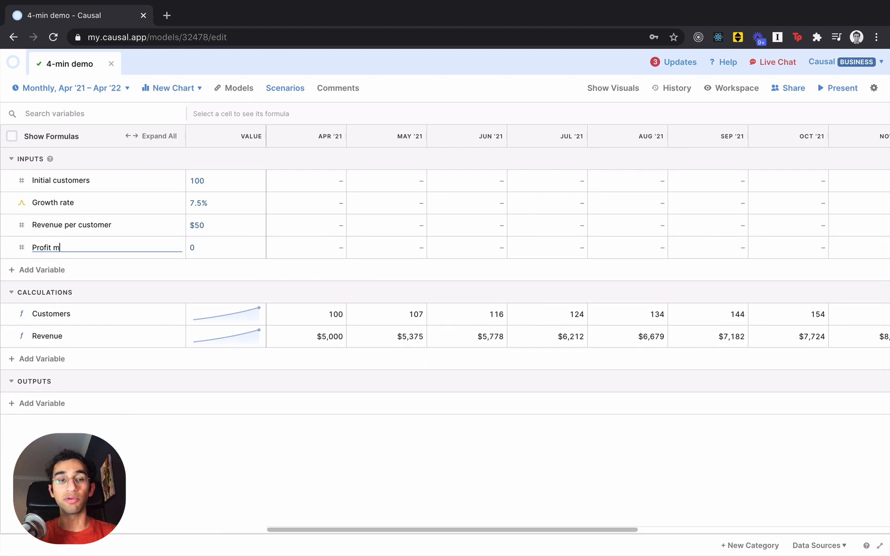
text(argin)
key(Tab)
text(2)
key(Return)
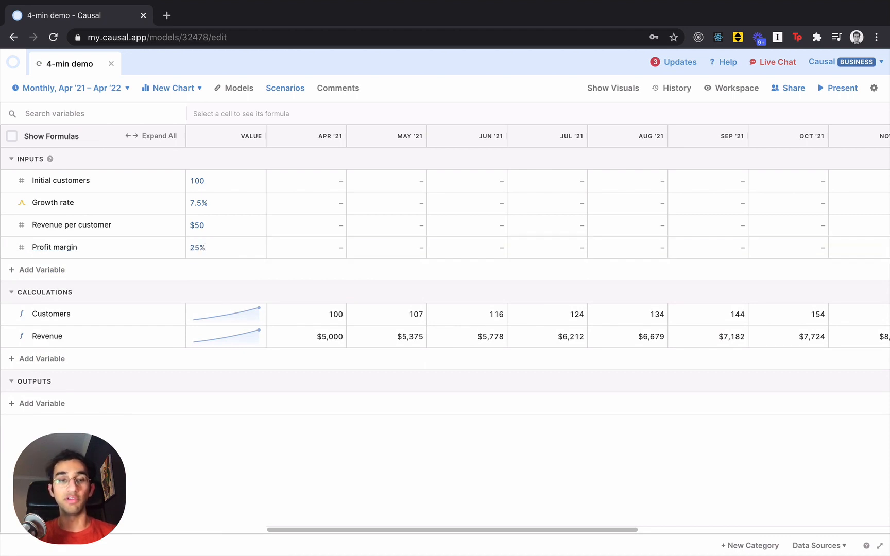
Add a "Profit" variable under Outputs with the formula current Revenue * Profit margin.
click(50, 409)
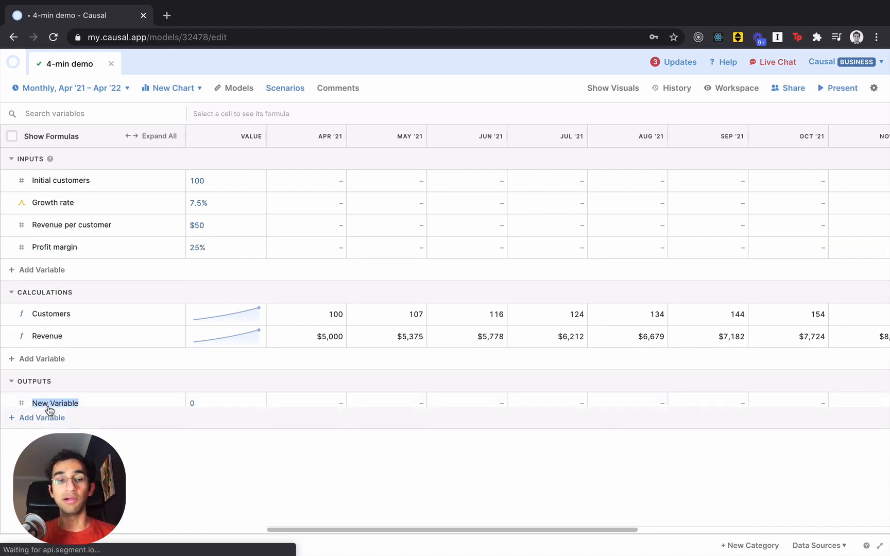
text(Profit)
key(Tab)
text(reven)
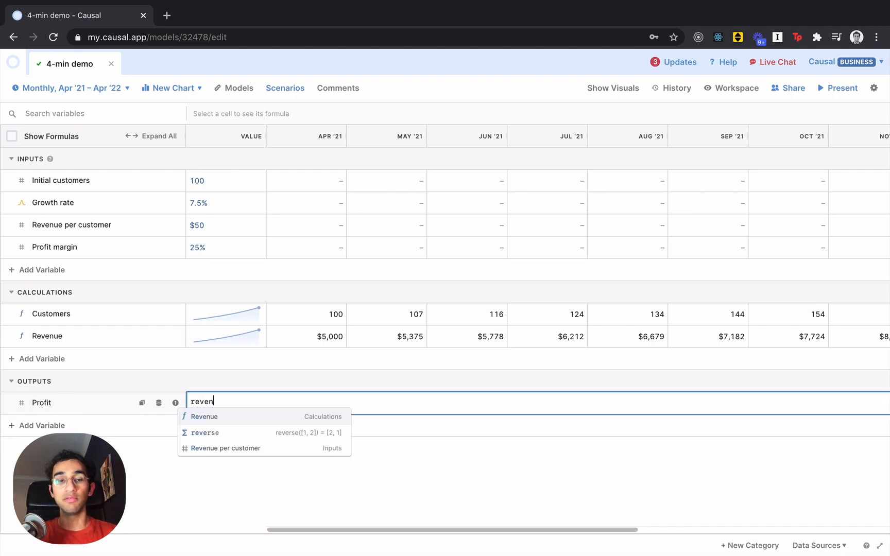
key(Return)
text(* pr)
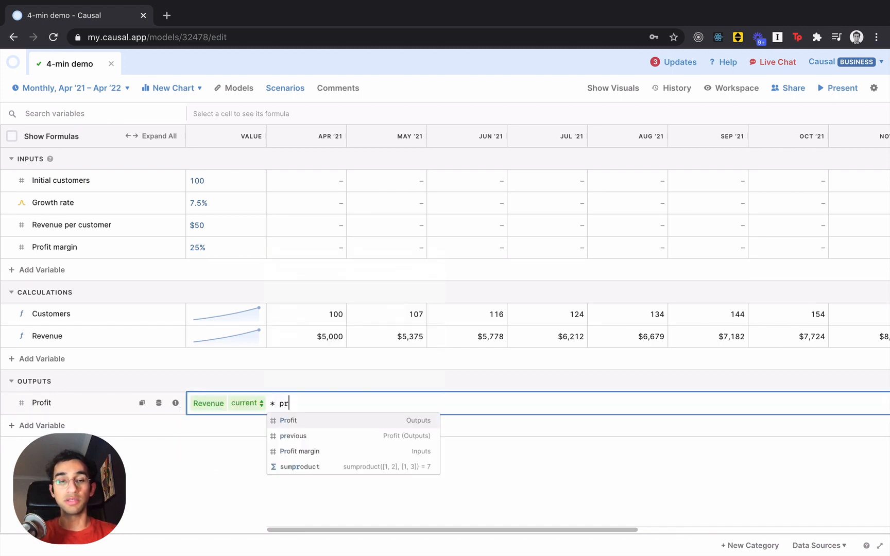
text(of)
key(Down)
key(Return)
key(Return)
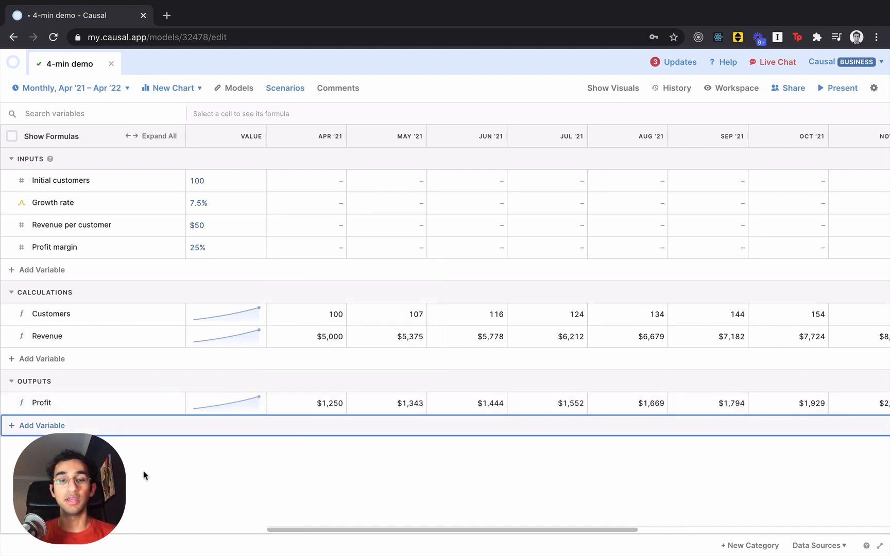
Review the monthly profit values and create a line chart of the Revenue variable.
scroll(323, 412, right, 5)
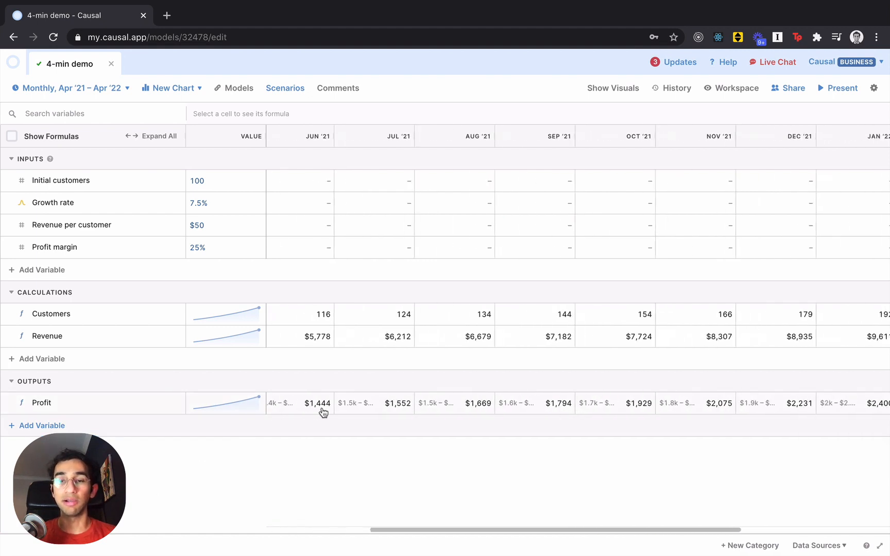
scroll(323, 412, left, 5)
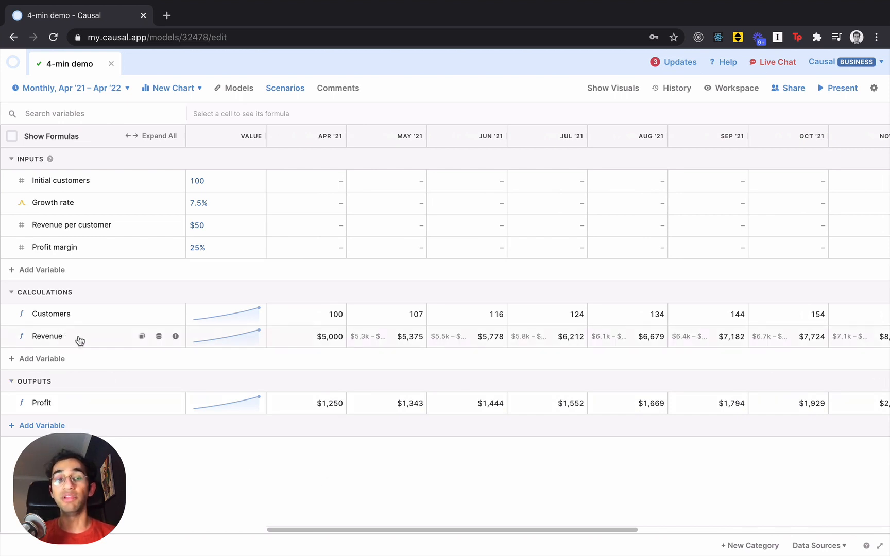
right_click(80, 341)
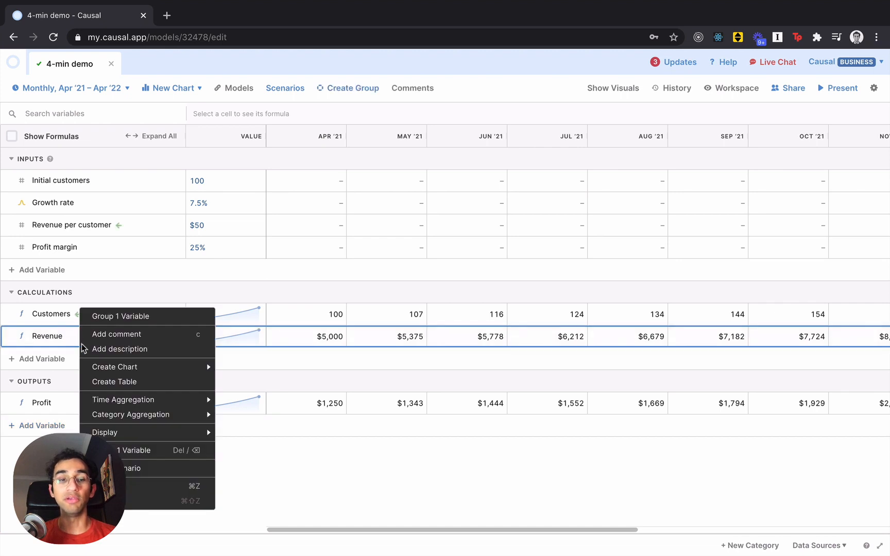
mouse_move(94, 367)
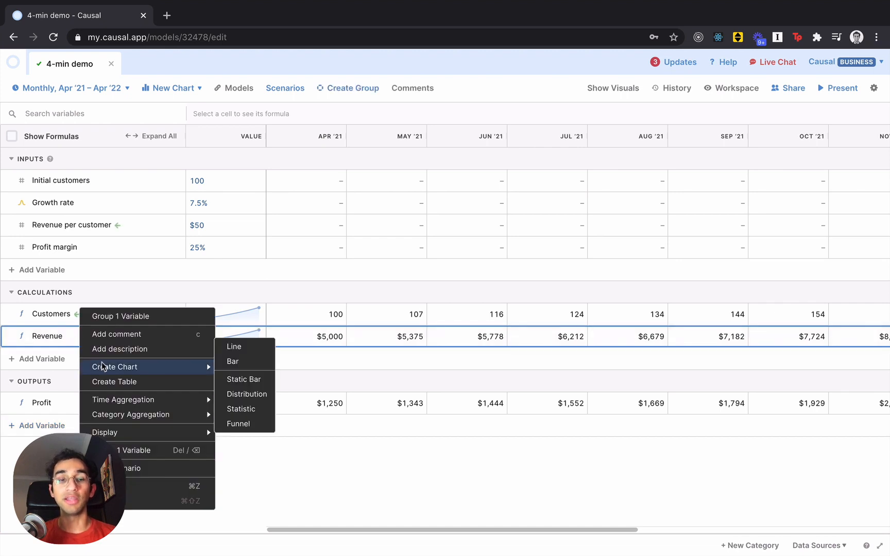
click(233, 353)
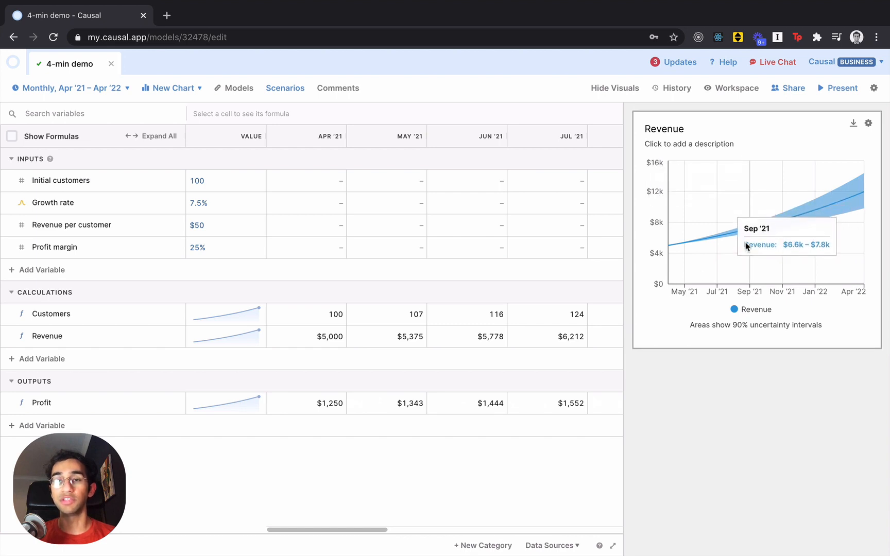
Create a bar chart of the Customers variable.
mouse_move(211, 207)
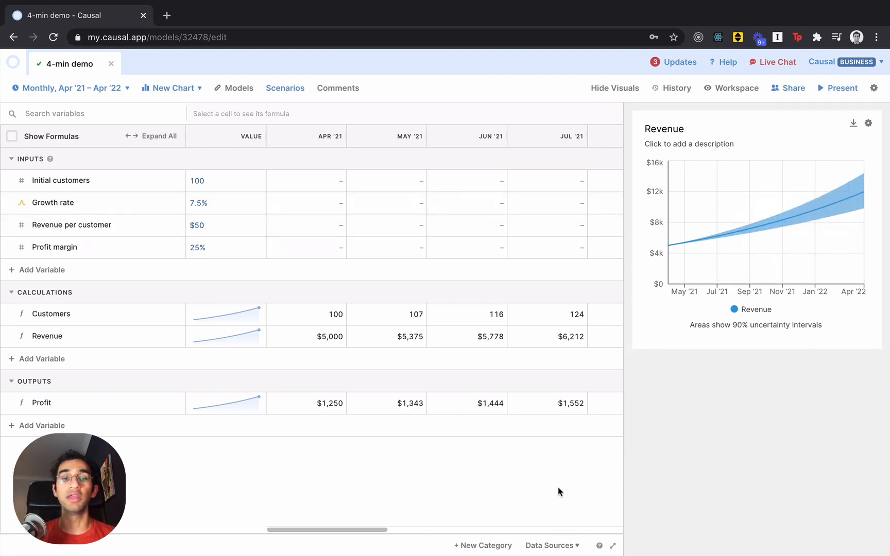
right_click(90, 316)
mouse_move(129, 350)
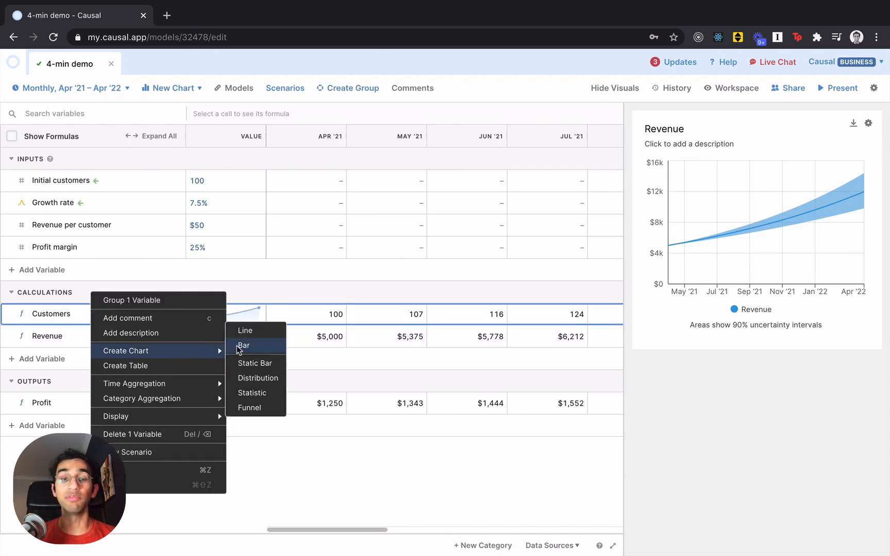
click(242, 345)
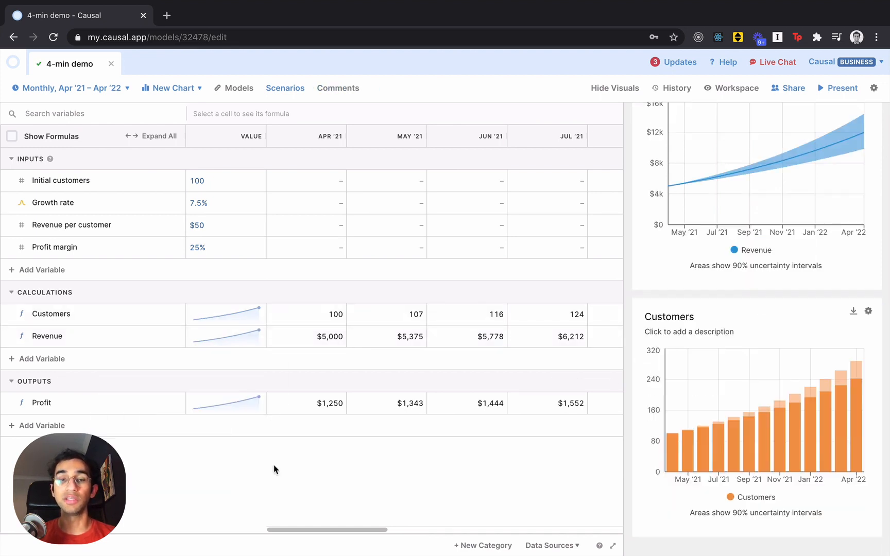
Create one table containing the Customers, Revenue and Profit variables.
click(66, 314)
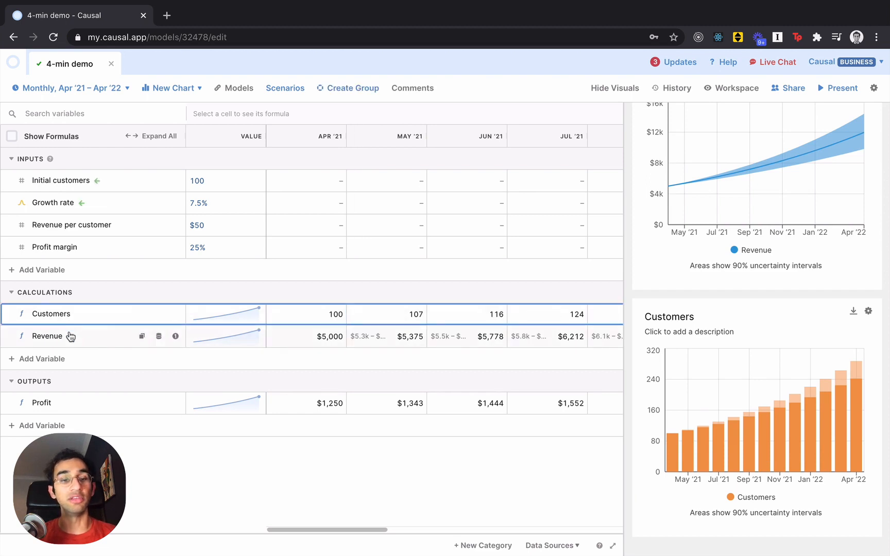
shift+click(71, 337)
shift+click(71, 407)
right_click(70, 407)
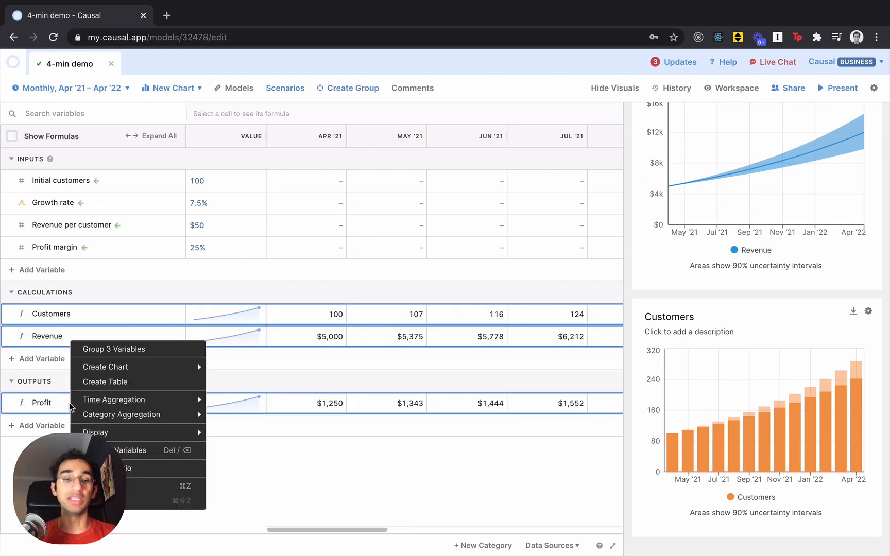
click(160, 384)
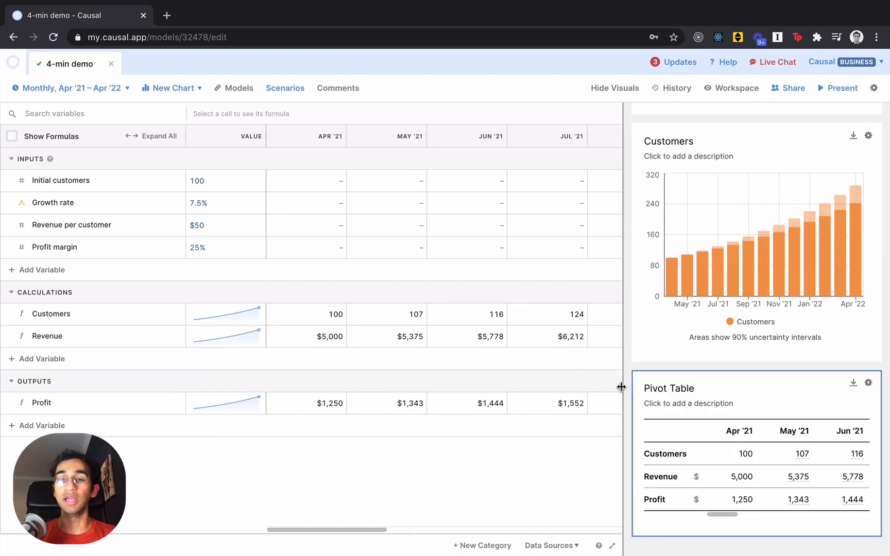
Widen the visuals area and set the pivot table's summary granularity to Quarterly.
drag(621, 387, 529, 390)
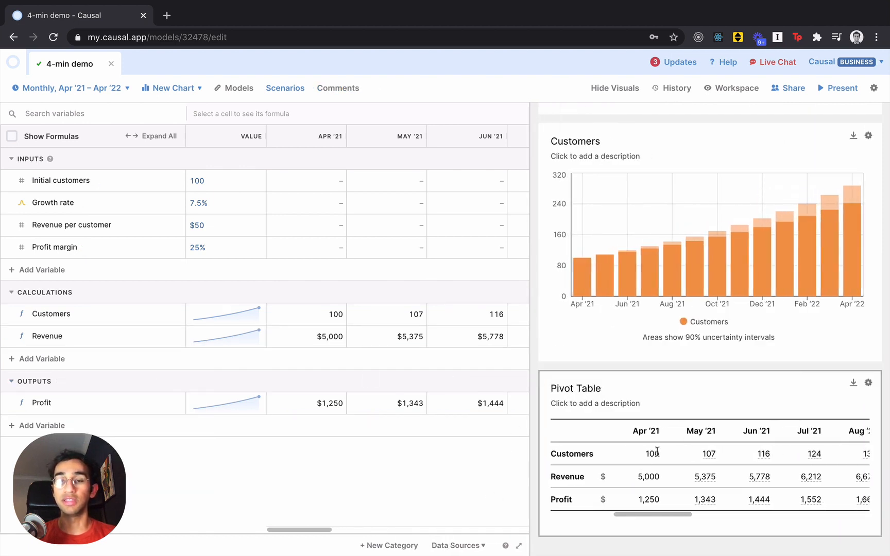
click(868, 384)
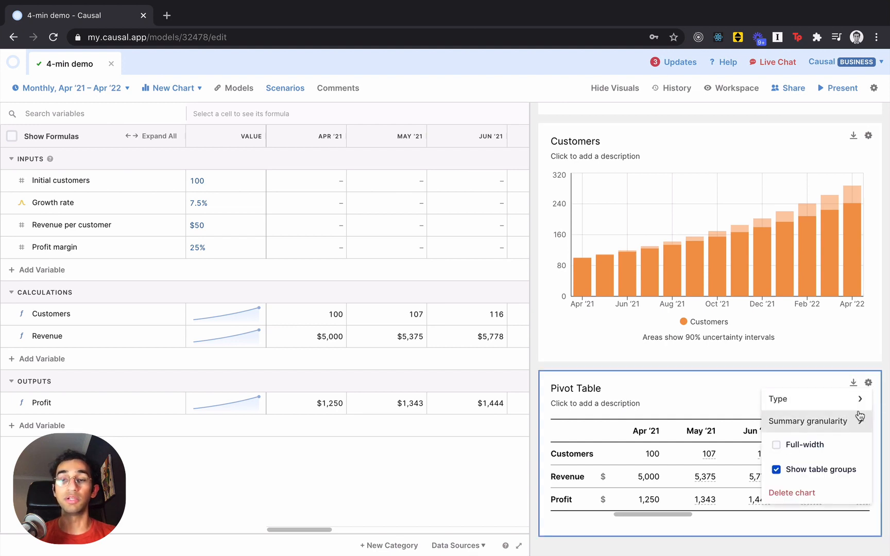
mouse_move(858, 420)
click(733, 444)
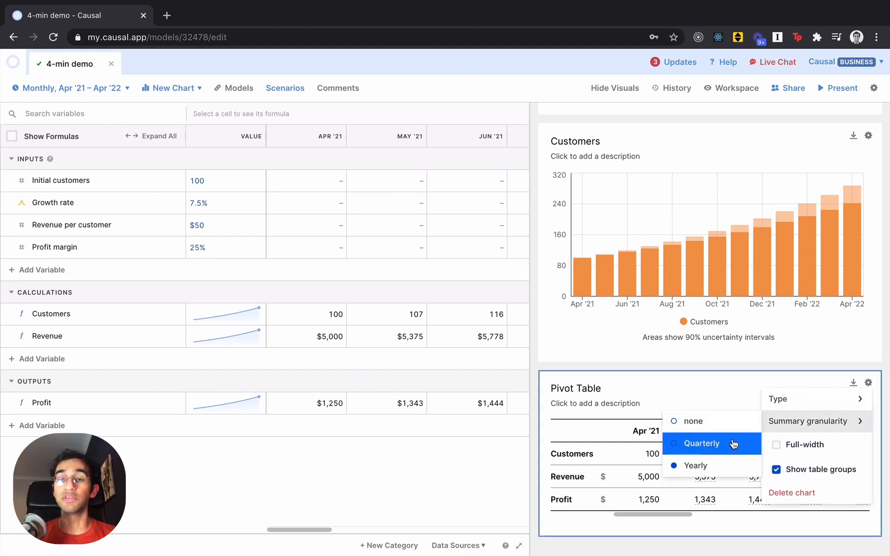
Make the pivot table full-width.
click(868, 384)
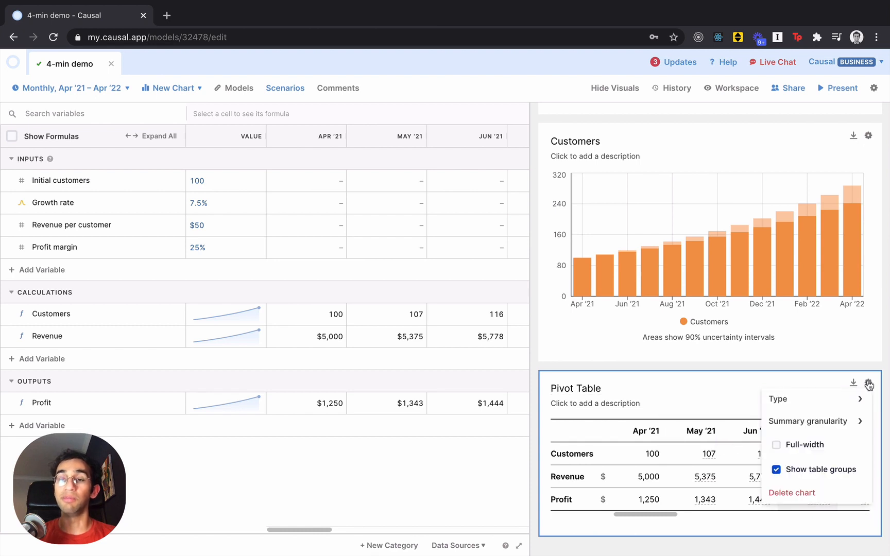
click(802, 445)
click(768, 369)
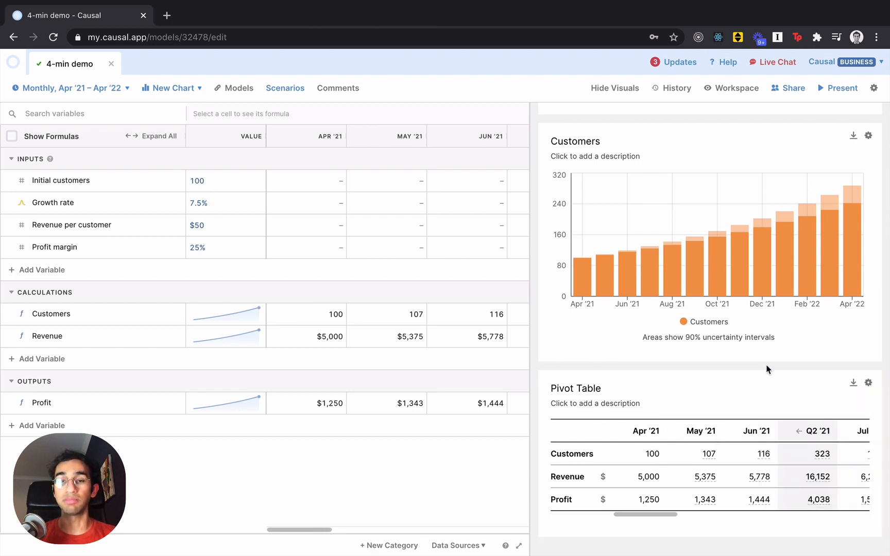
Narrow the visuals area slightly and open the model in its presentation view.
drag(528, 363, 570, 363)
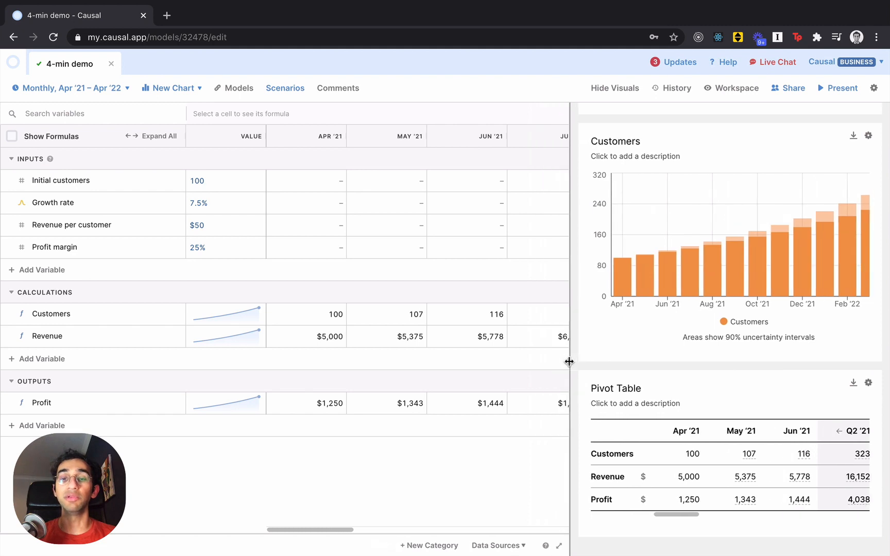
scroll(693, 343, up, 5)
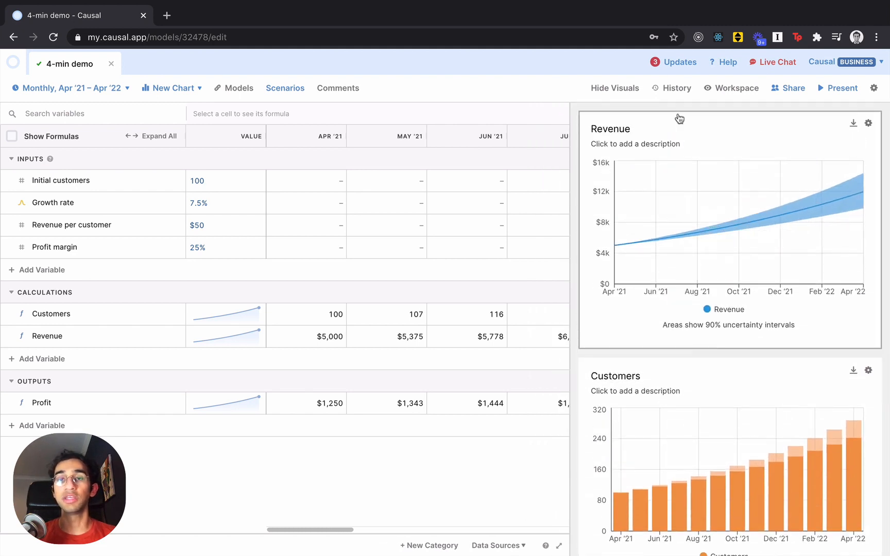
click(841, 90)
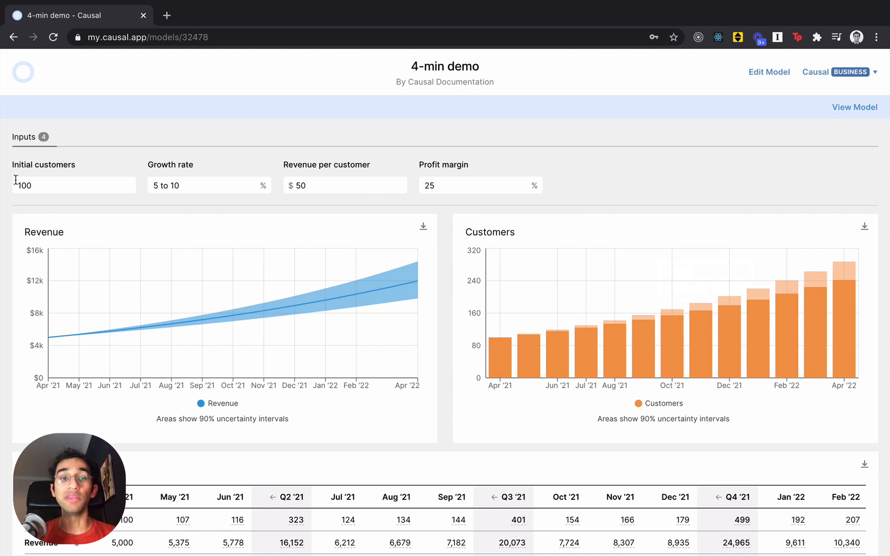
Set the Growth rate input of the presented model to the range 10 to 15%.
triple_click(225, 184)
text(10 to 1)
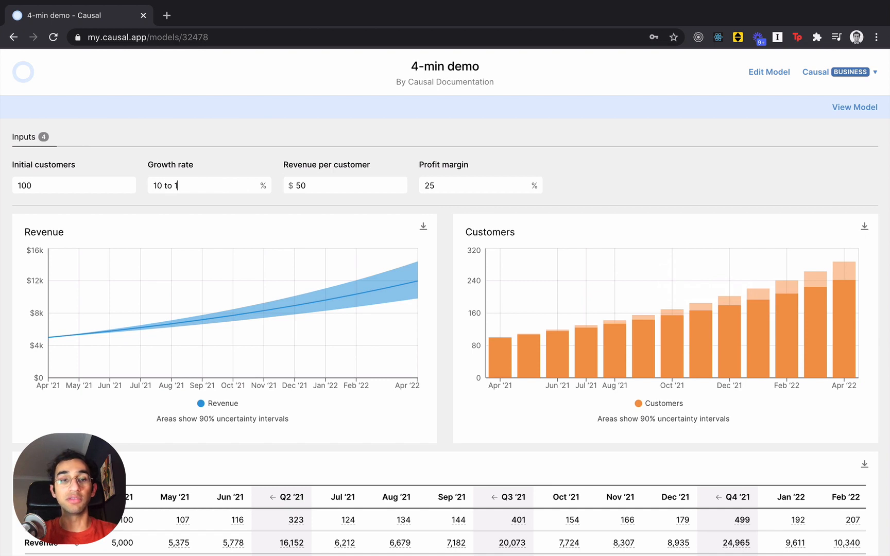
text(5)
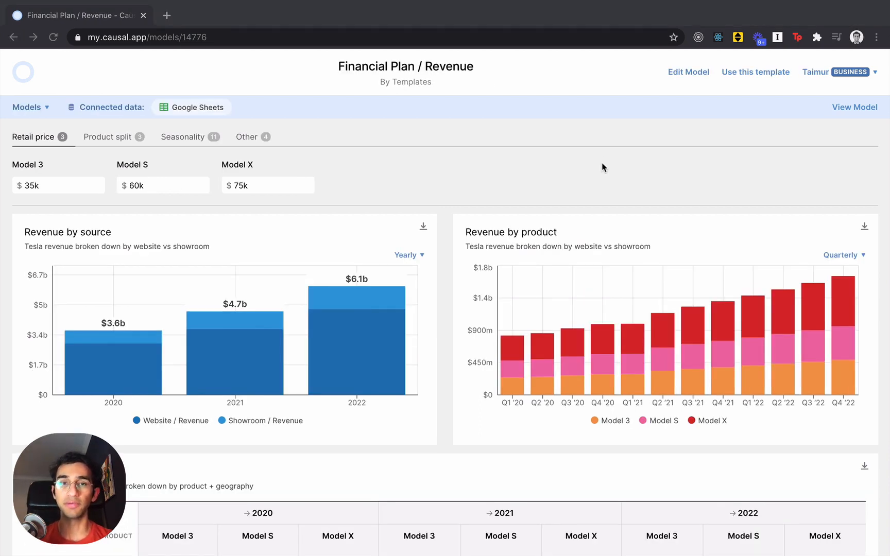
View the list of linked models in the Financial Plan / Revenue template and close it again.
click(499, 176)
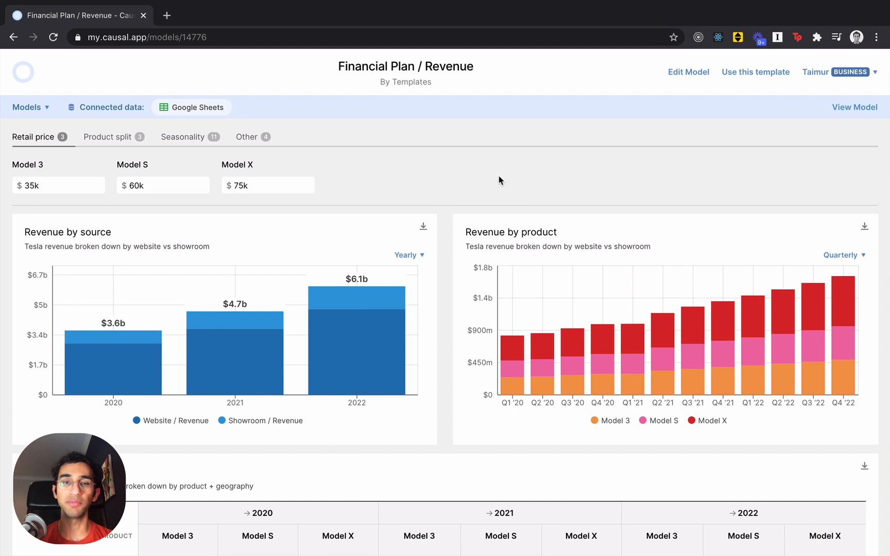
click(44, 107)
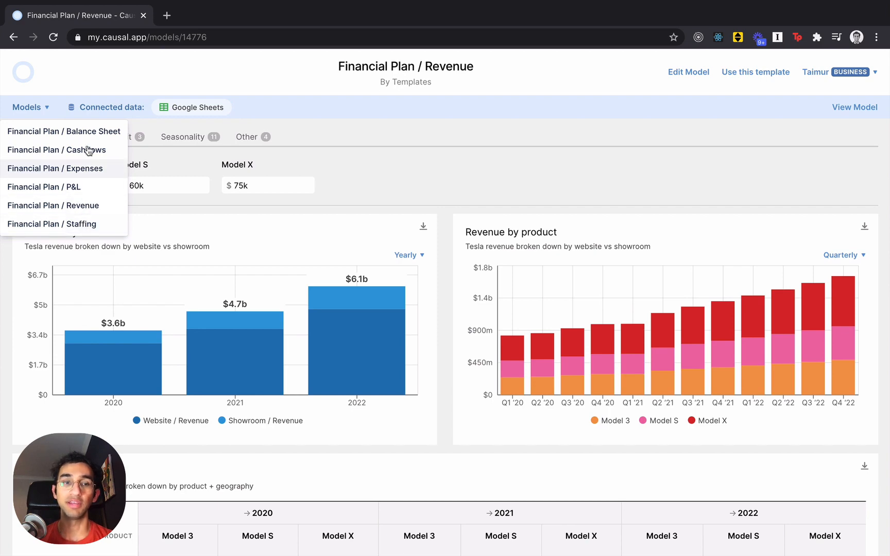
click(44, 110)
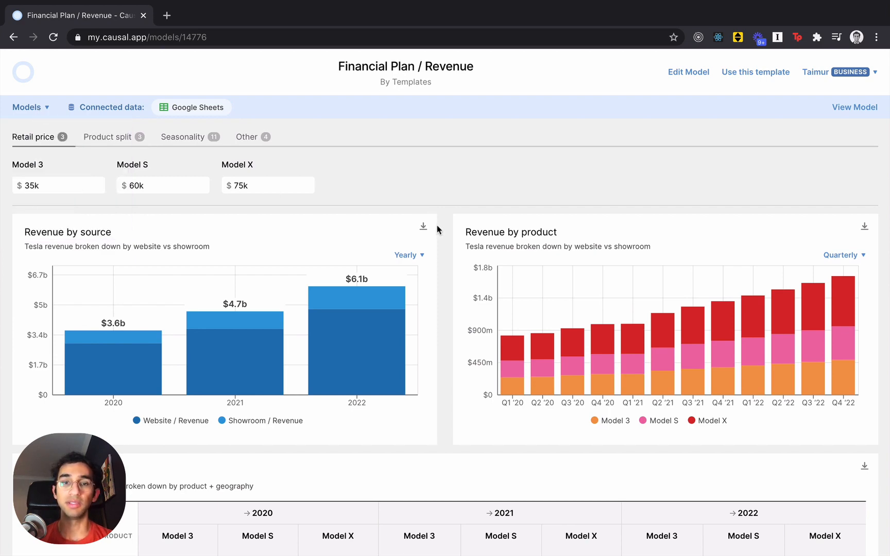
Expand 2020 into months in the Showroom summary table and look through the Budget vs Actuals table.
scroll(438, 231, down, 4)
scroll(438, 231, down, 1)
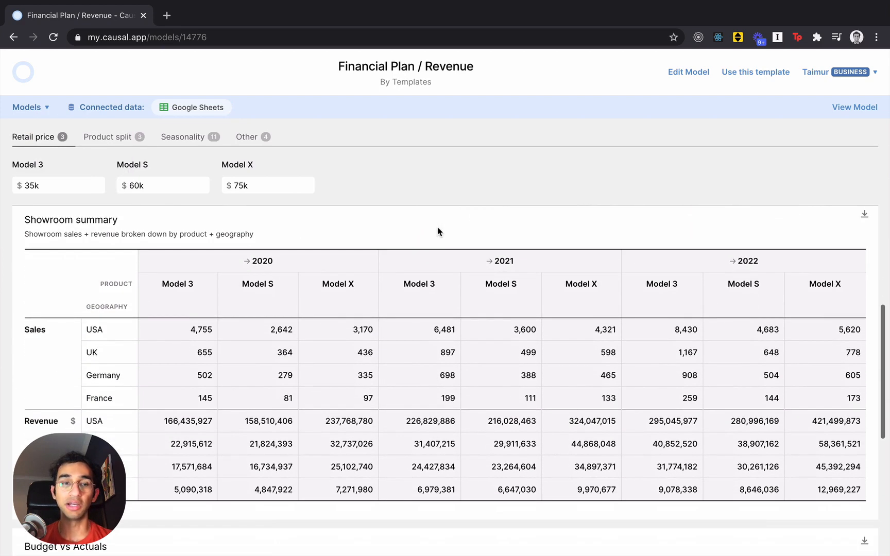
click(260, 262)
scroll(328, 263, down, 5)
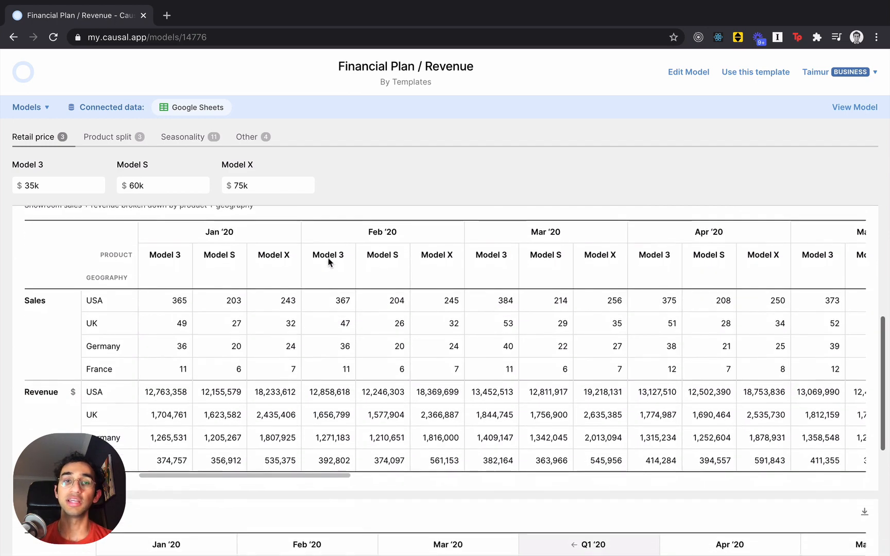
scroll(328, 263, down, 1)
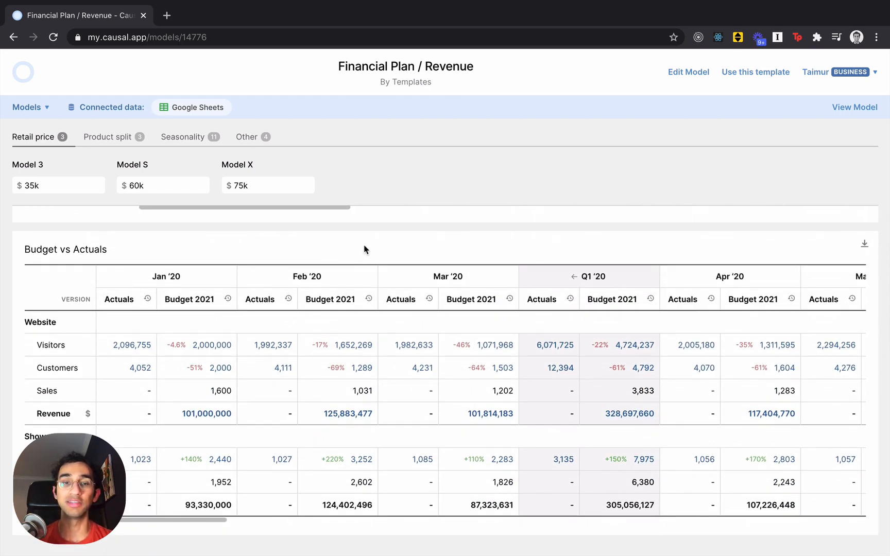
scroll(365, 250, up, 10)
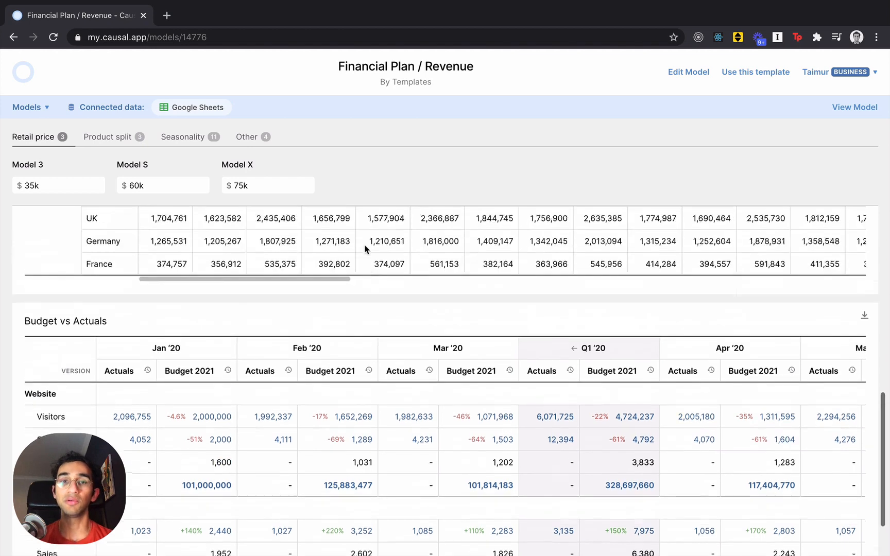